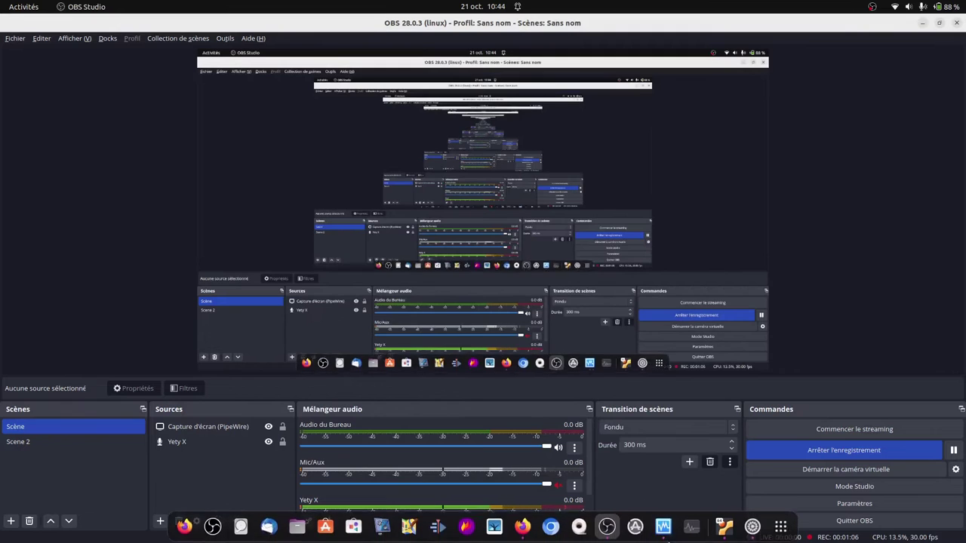
Step: Switch to the Ubuntu 22.10 virtual machine and select the user account on its login screen
{"action": "left_click", "coordinate": [723, 529]}
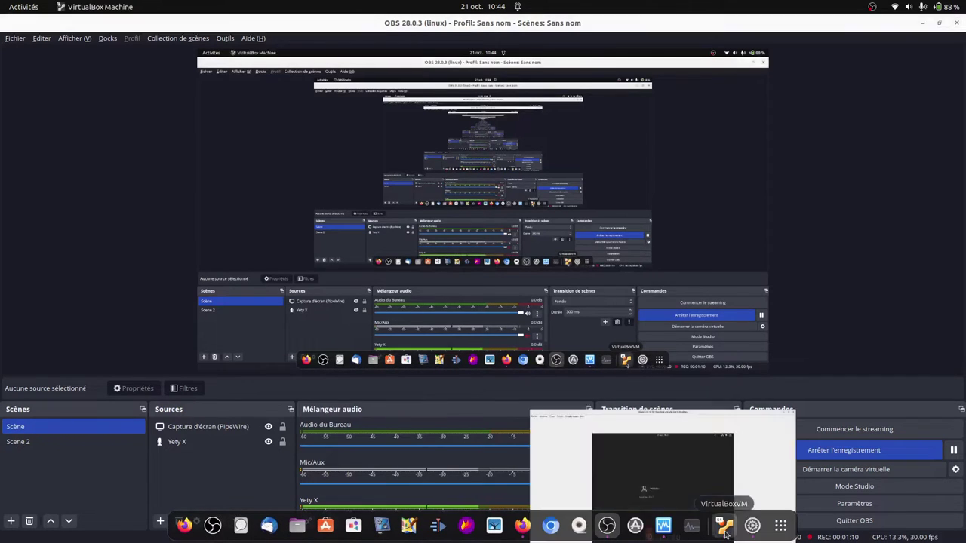
{"action": "left_click", "coordinate": [649, 460]}
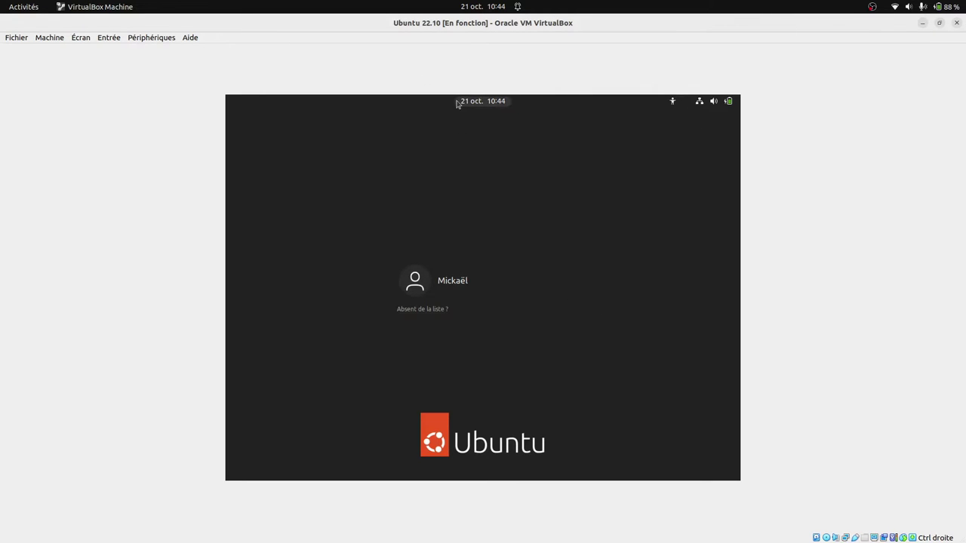
{"action": "left_click", "coordinate": [453, 284]}
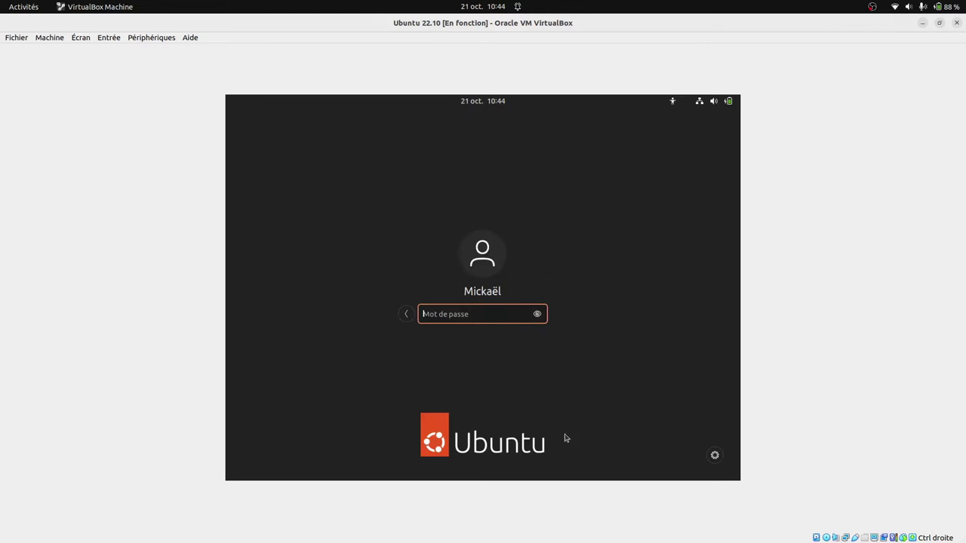
Step: Choose the "Ubuntu sur Xorg" session on the login screen, check the selection and minimize the virtual machine window
{"action": "left_click", "coordinate": [715, 456]}
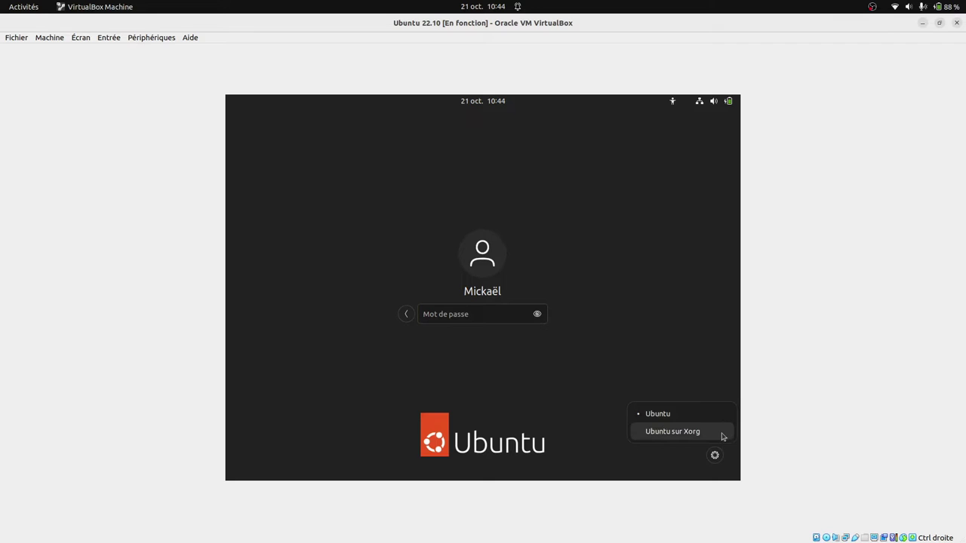
{"action": "left_click", "coordinate": [706, 432]}
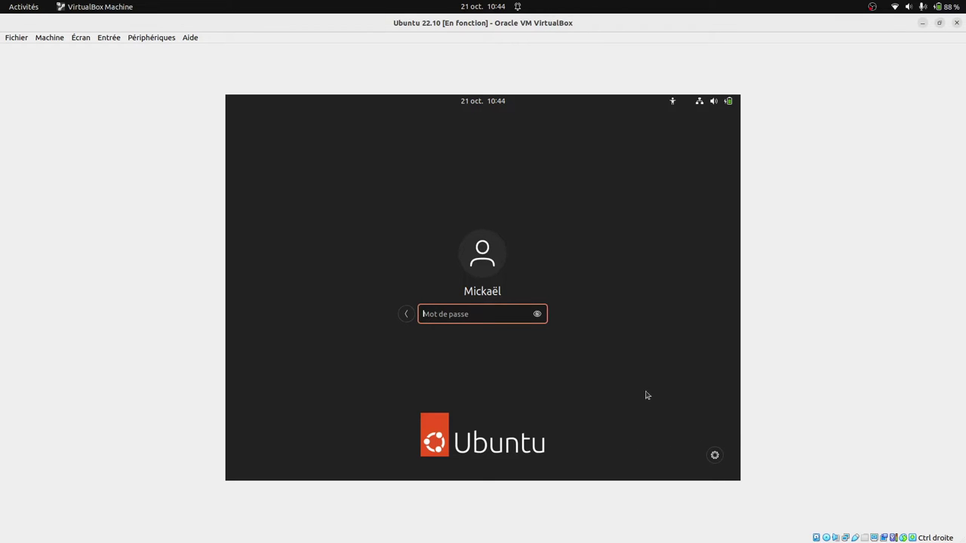
{"action": "left_click", "coordinate": [716, 457]}
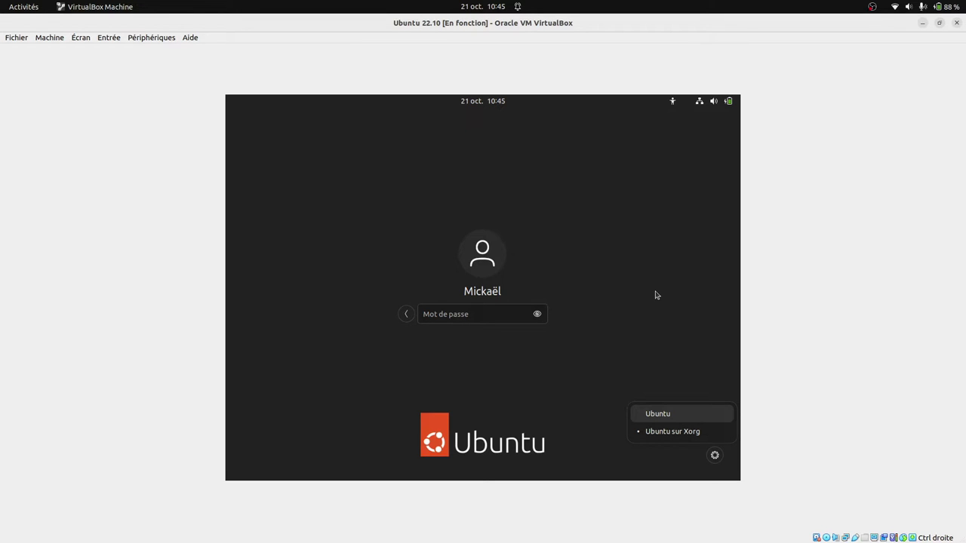
{"action": "left_click", "coordinate": [922, 25]}
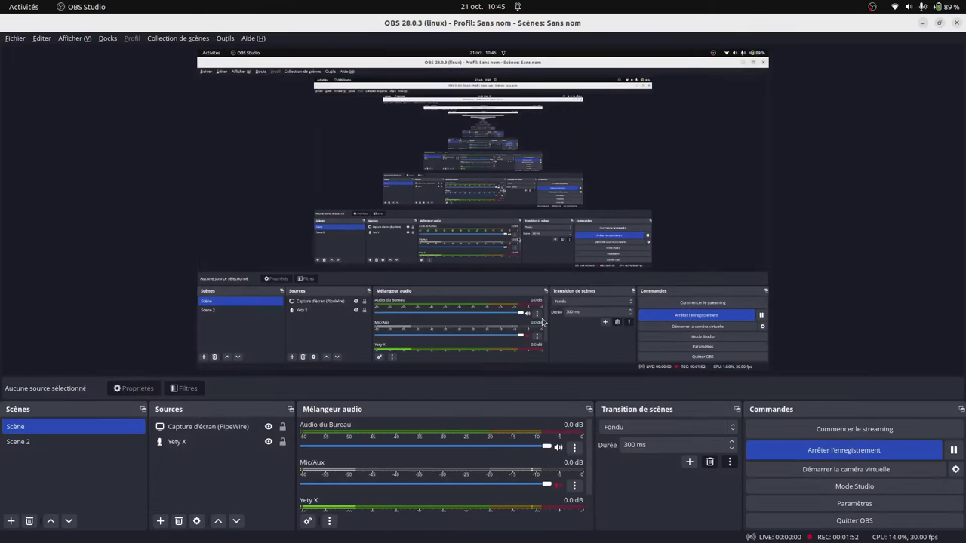
Step: Look through the source types available to add, and test the Mic/Aux channel by unmuting and muting it again
{"action": "left_click", "coordinate": [159, 522]}
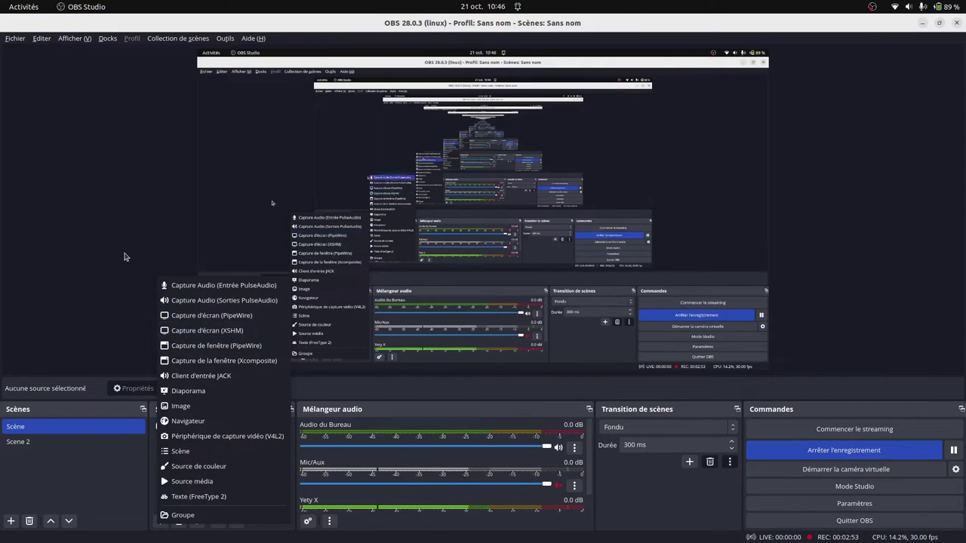
{"action": "left_click", "coordinate": [121, 263]}
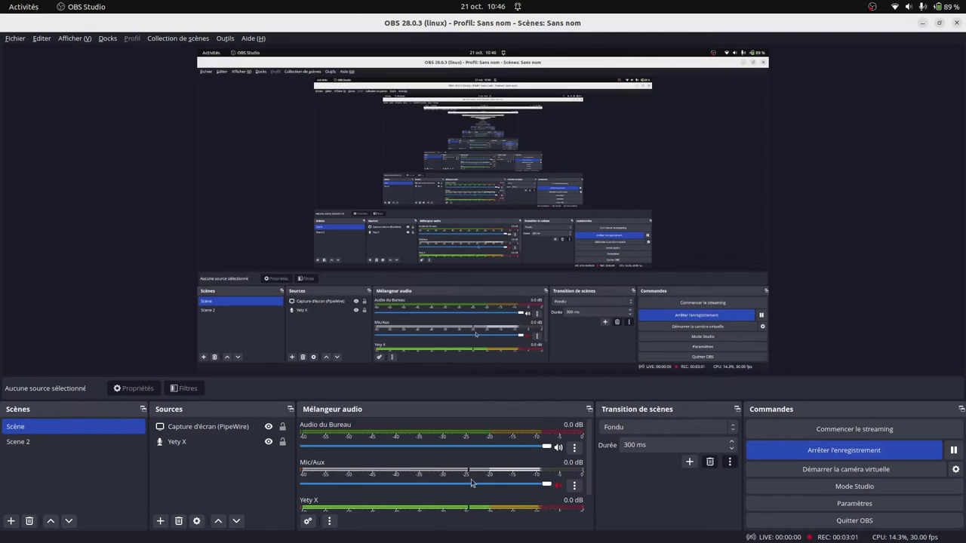
{"action": "left_click", "coordinate": [559, 487]}
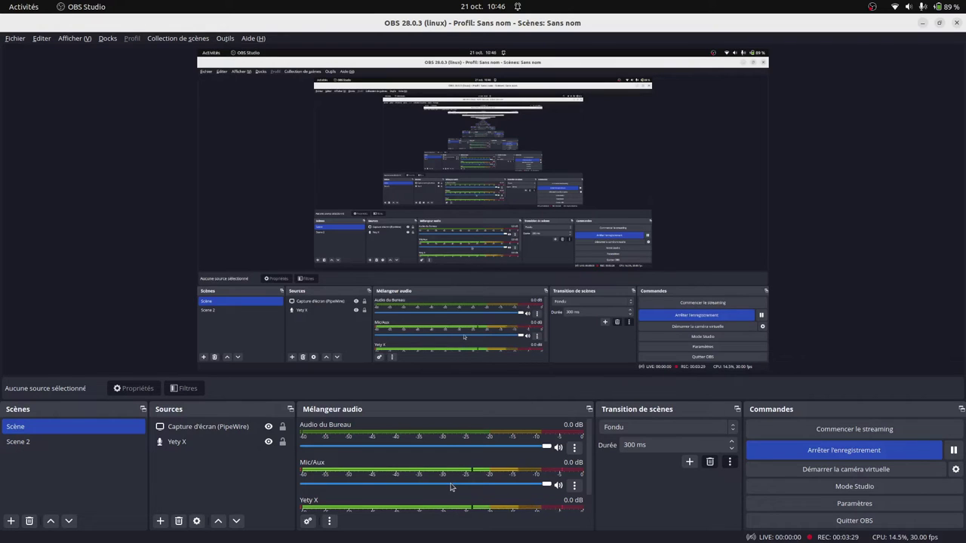
{"action": "left_click", "coordinate": [559, 487]}
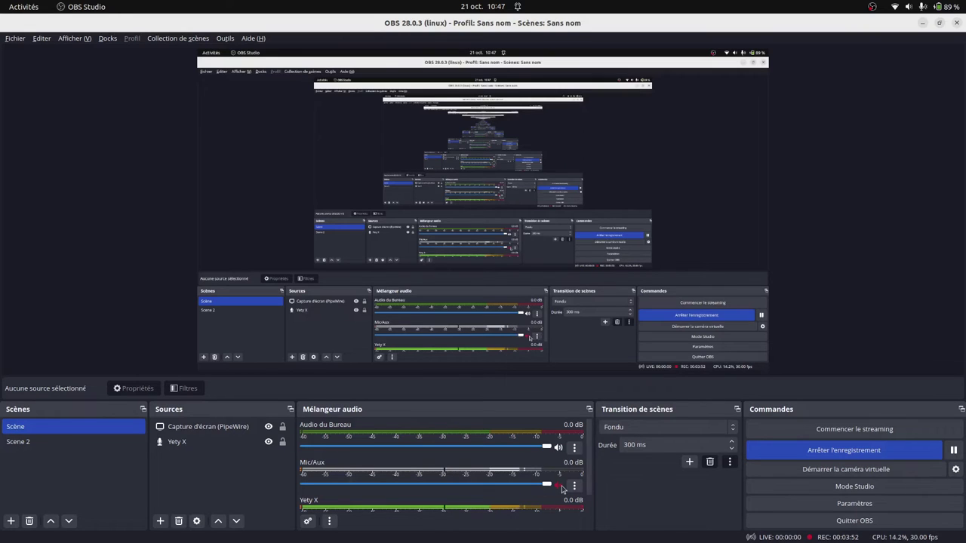
Step: Minimize the OBS and browser windows and open the presentation "Lien vers OBS TEST.odp" from the desktop
{"action": "left_click", "coordinate": [922, 22]}
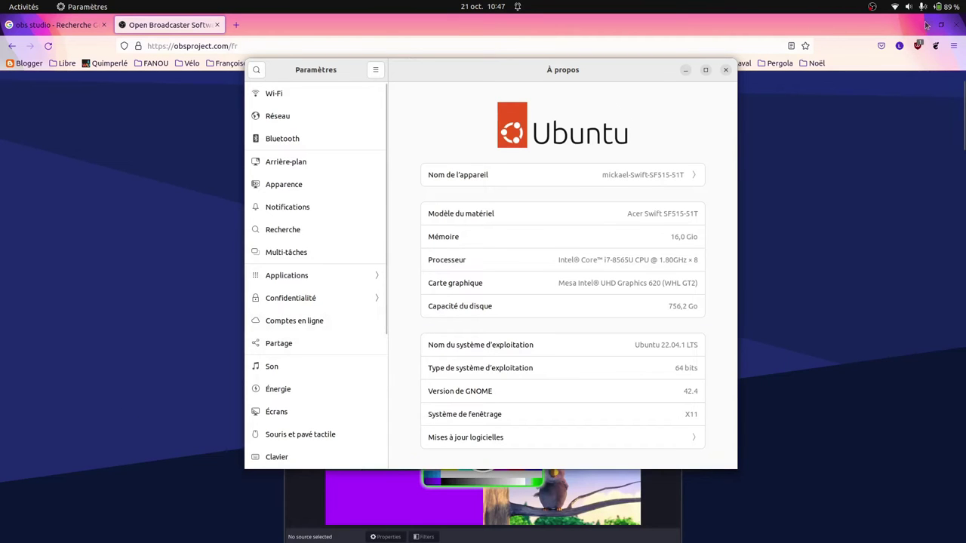
{"action": "left_click", "coordinate": [926, 25]}
{"action": "double_click", "coordinate": [28, 287]}
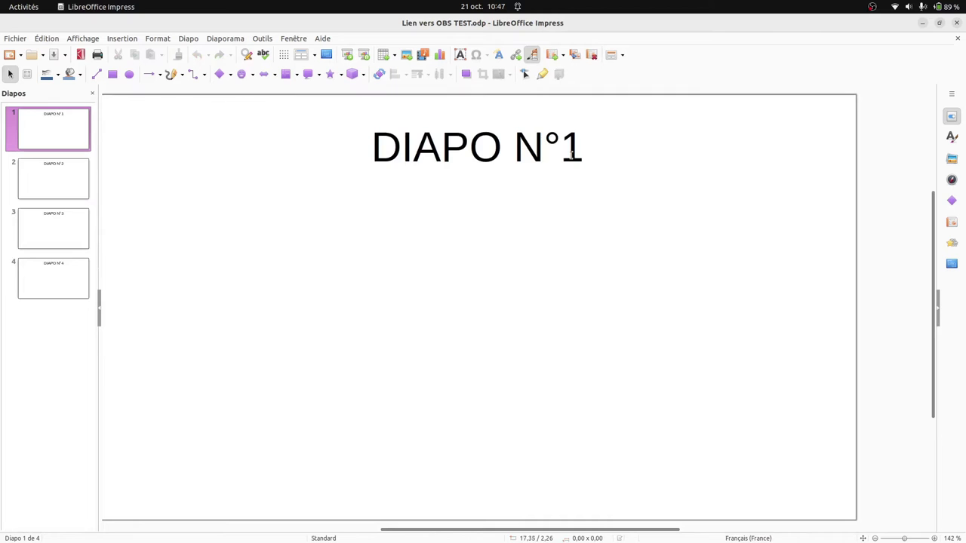
Step: Run the slideshow from the first slide through to DIAPO N°4 and exit the presentation
{"action": "left_click", "coordinate": [226, 39]}
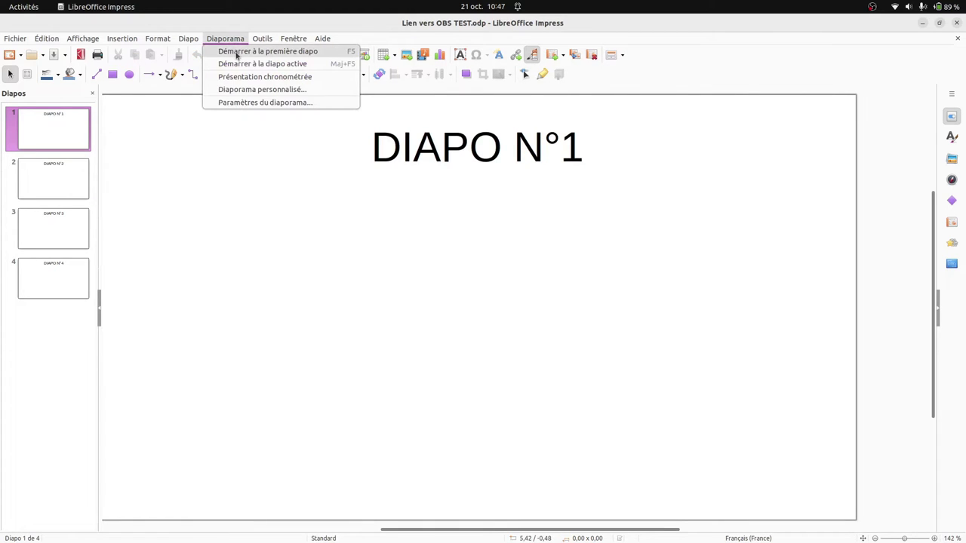
{"action": "left_click", "coordinate": [236, 52]}
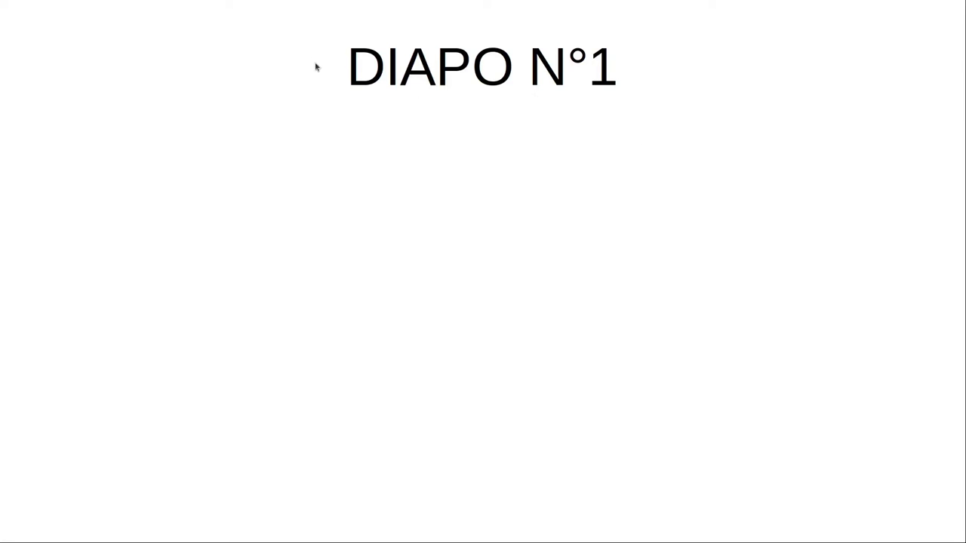
{"action": "left_click", "coordinate": [465, 138]}
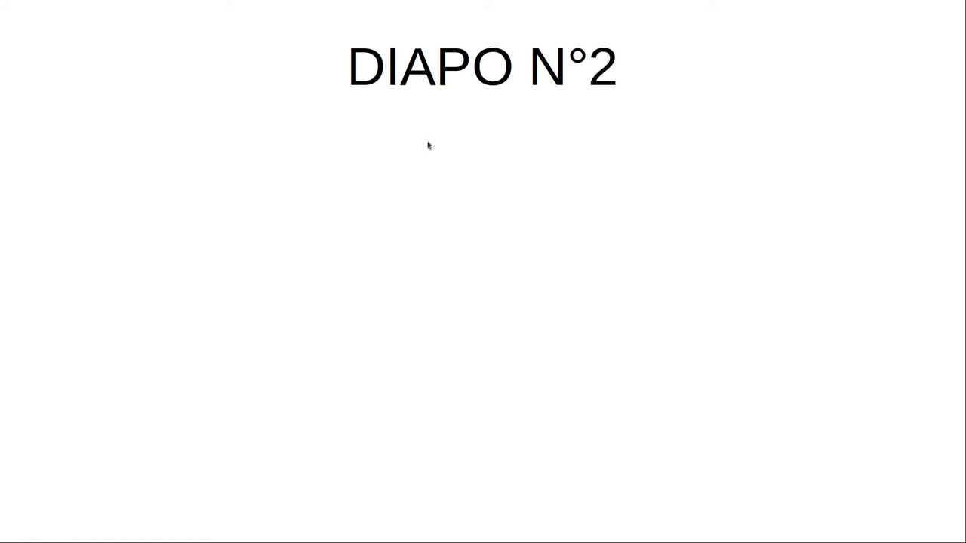
{"action": "left_click", "coordinate": [439, 166]}
{"action": "left_click", "coordinate": [420, 169]}
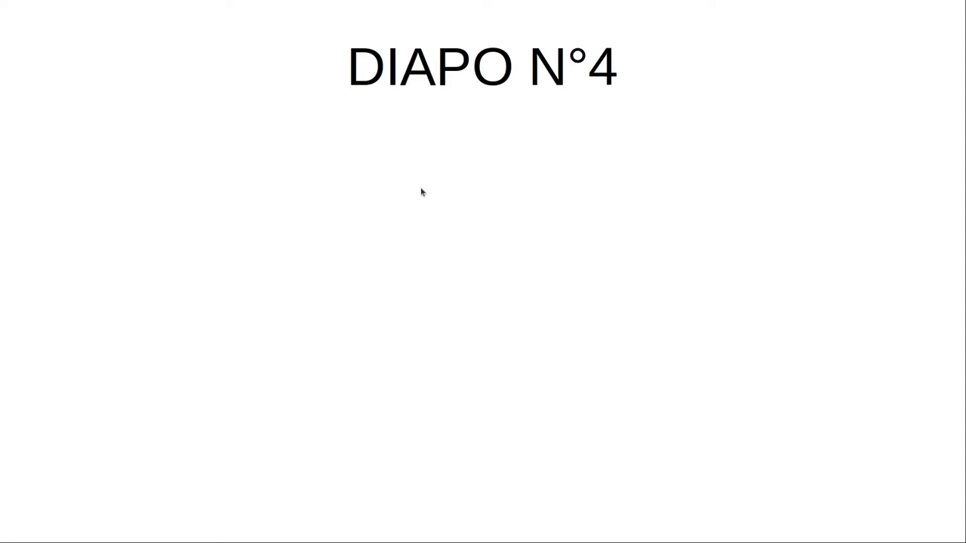
{"action": "left_click", "coordinate": [461, 218]}
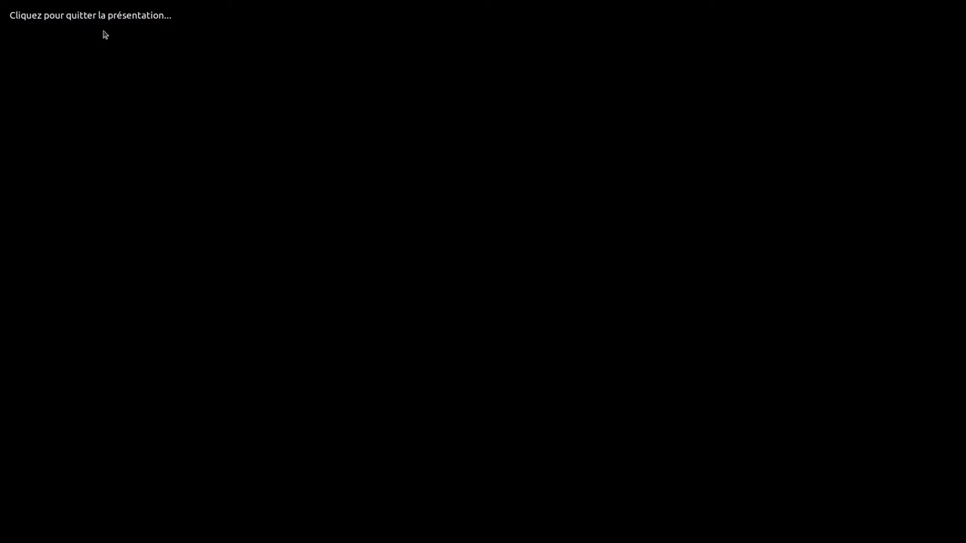
{"action": "left_click", "coordinate": [450, 247]}
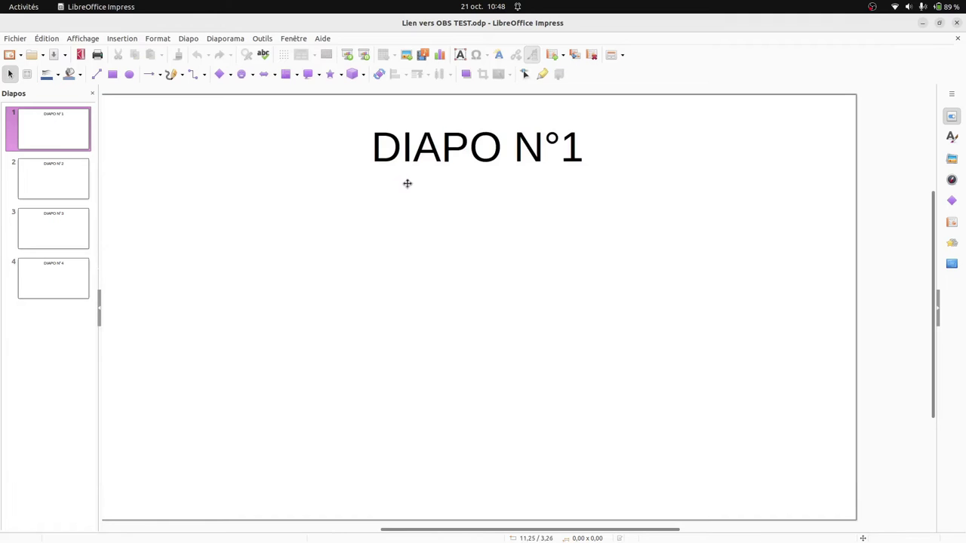
Step: Minimize Impress, launch OBS 27.1.3 and look through the source types it offers
{"action": "left_click", "coordinate": [922, 23]}
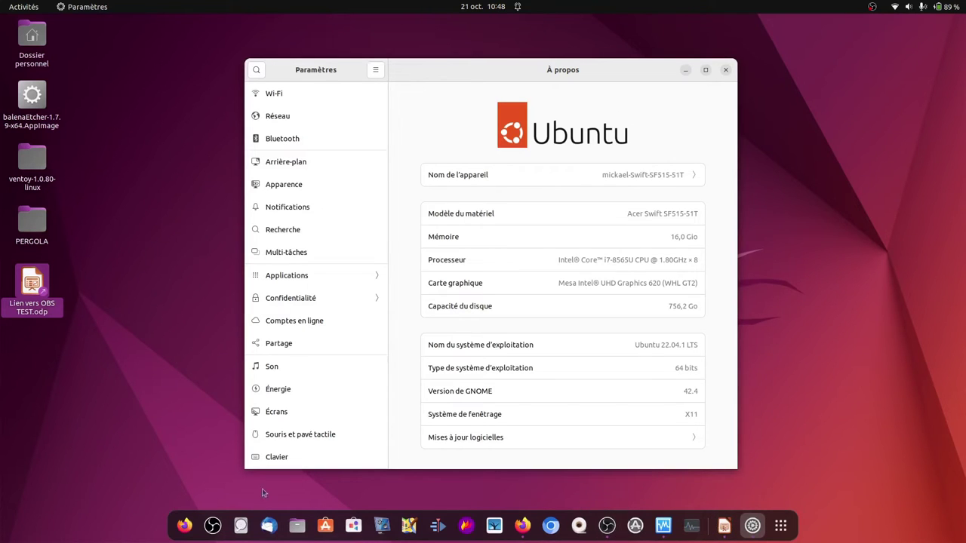
{"action": "left_click", "coordinate": [212, 526]}
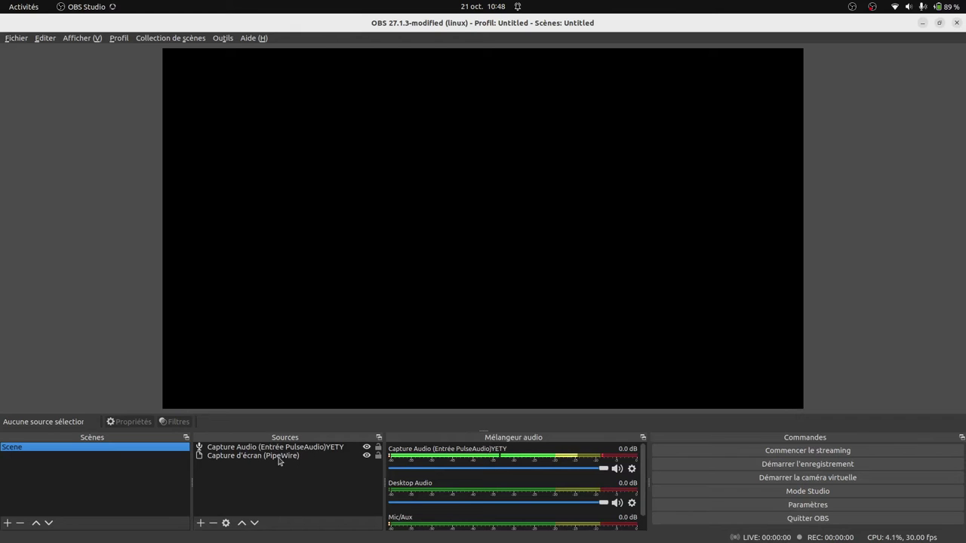
{"action": "left_click", "coordinate": [201, 523]}
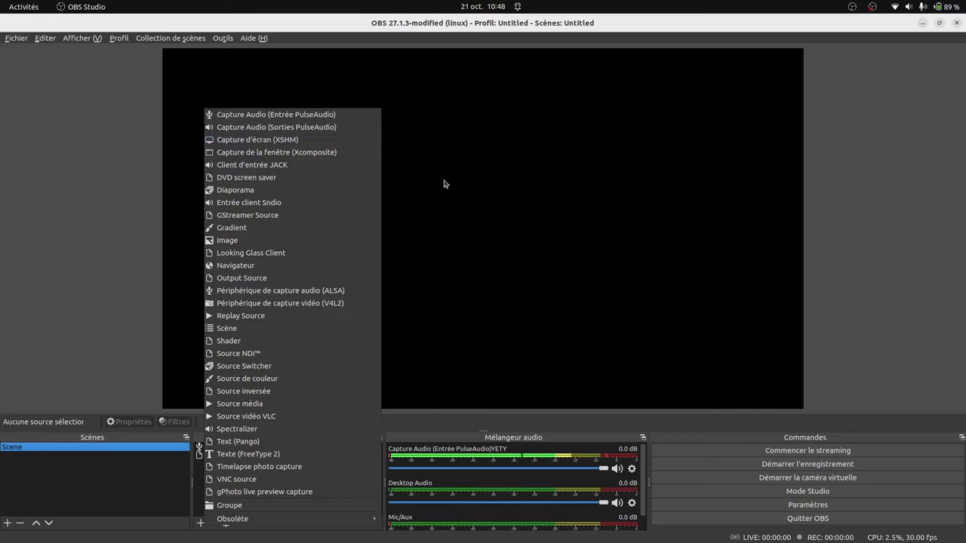
{"action": "left_click", "coordinate": [422, 218]}
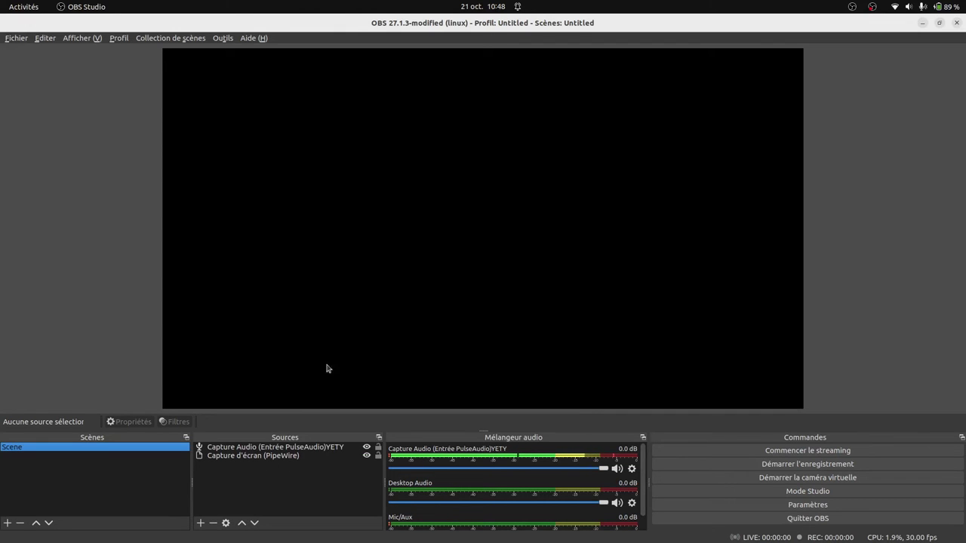
Step: Add a new visible "Capture d'écran (XSHM)" source to the scene, dismiss its properties without changes and close this OBS window
{"action": "left_click", "coordinate": [200, 523]}
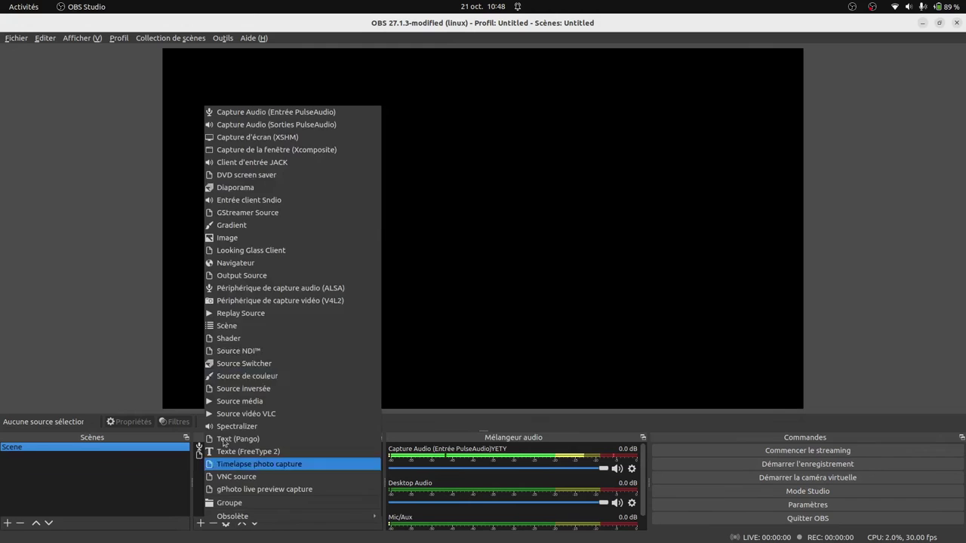
{"action": "left_click", "coordinate": [272, 138]}
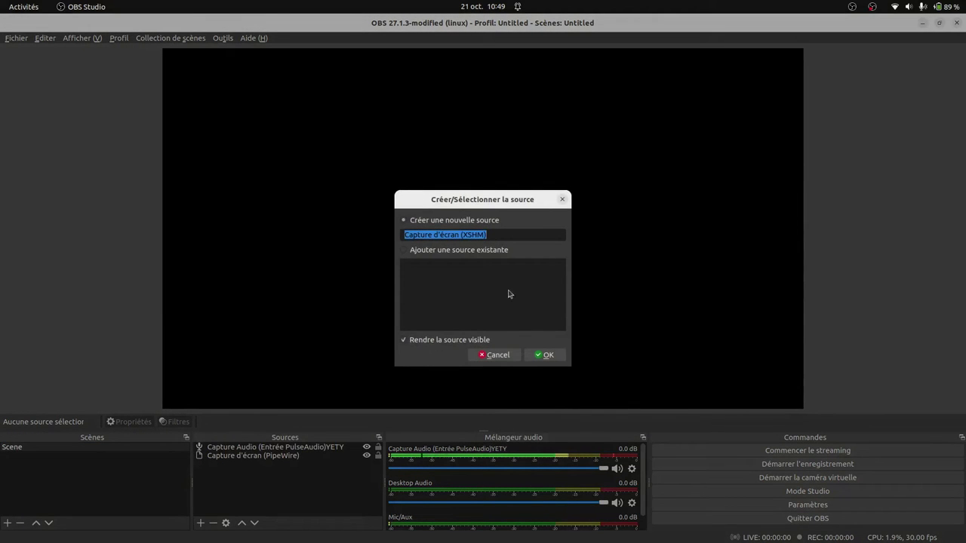
{"action": "left_click", "coordinate": [546, 354]}
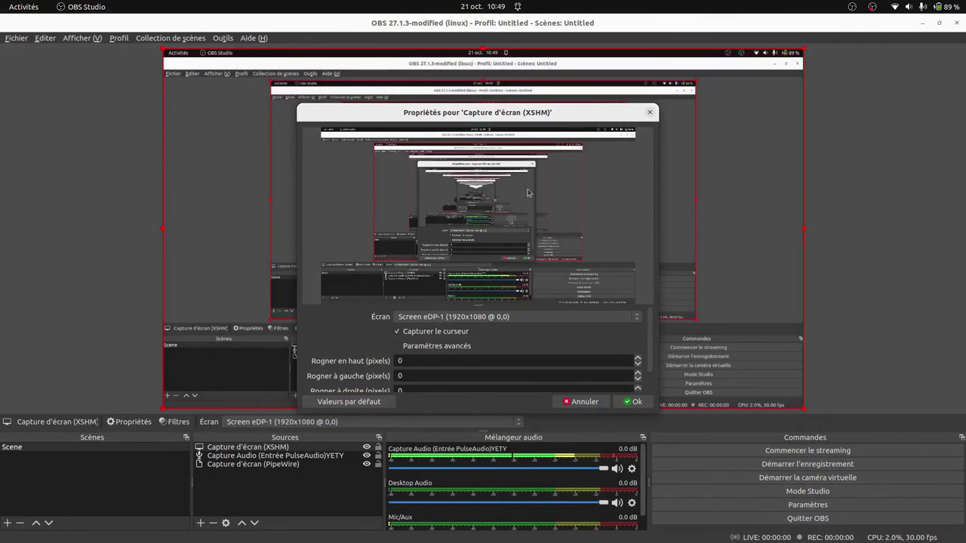
{"action": "left_click", "coordinate": [582, 401]}
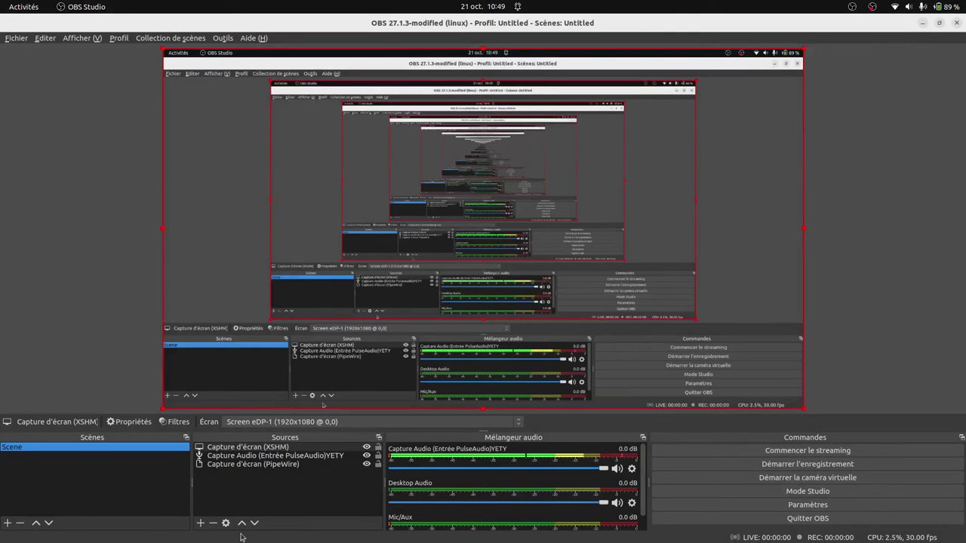
{"action": "left_click", "coordinate": [960, 24]}
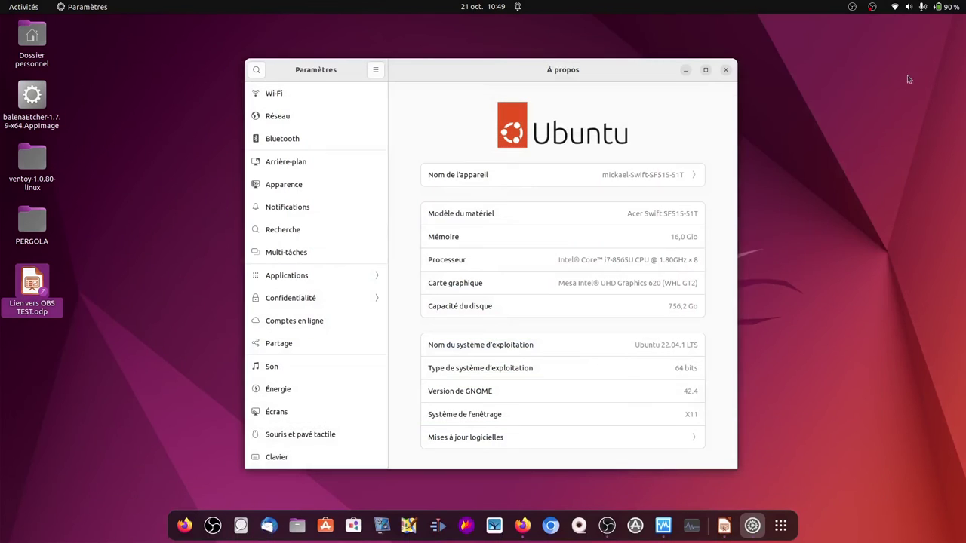
Step: Switch to OBS 28.0.3, check the windowing system on the system settings' "À propos" page and close the settings
{"action": "left_click", "coordinate": [607, 526]}
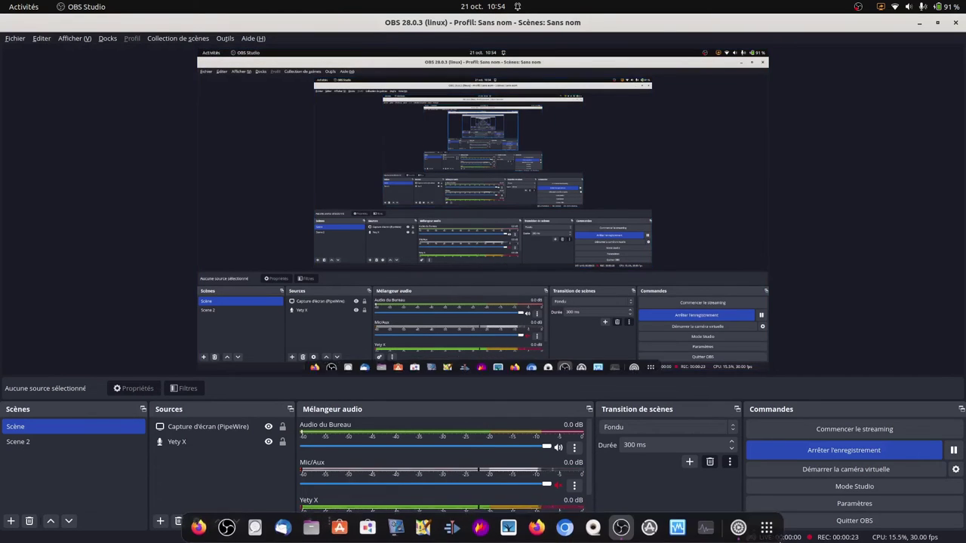
{"action": "left_click", "coordinate": [738, 526]}
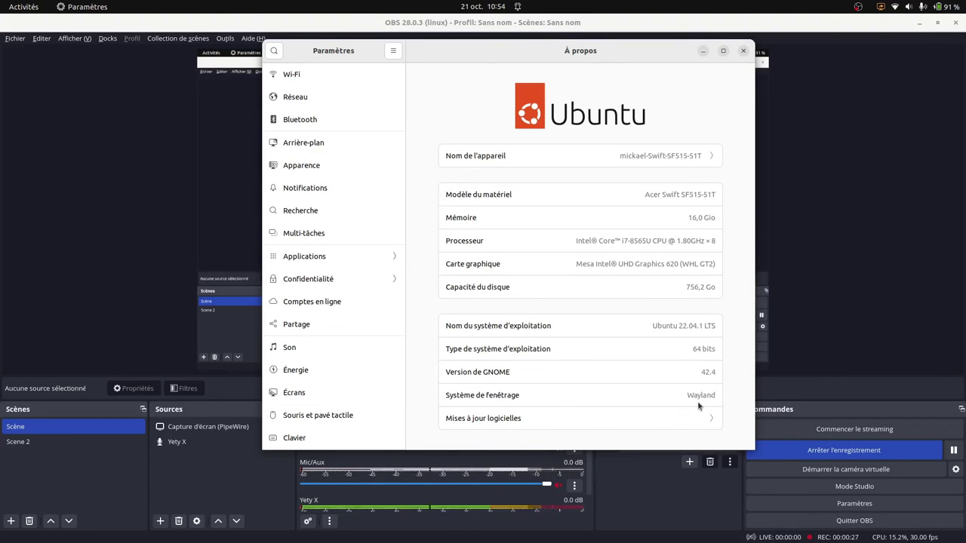
{"action": "key", "text": "ctrl+q"}
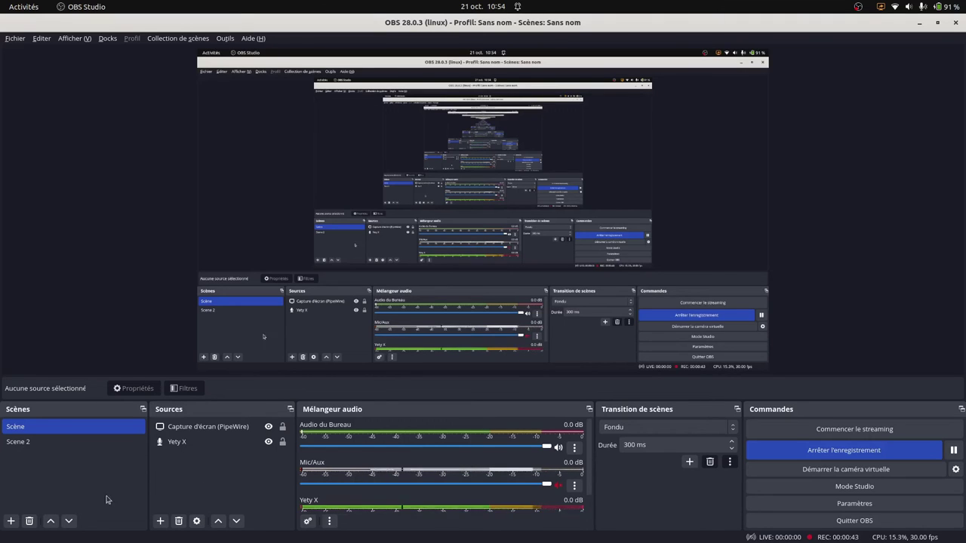
Step: Examine which screen and window capture source types OBS 28.0.3 offers in the current session
{"action": "left_click", "coordinate": [160, 521]}
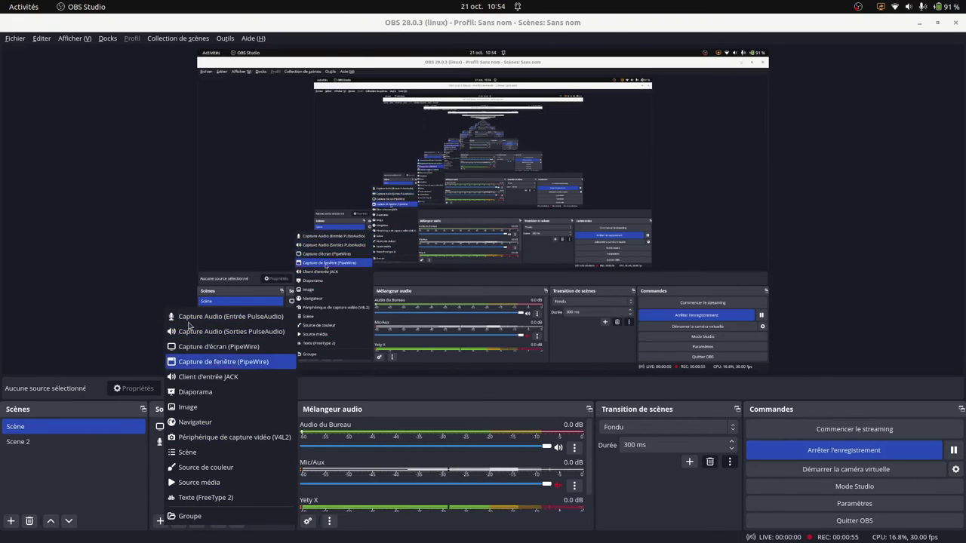
{"action": "left_click", "coordinate": [99, 255]}
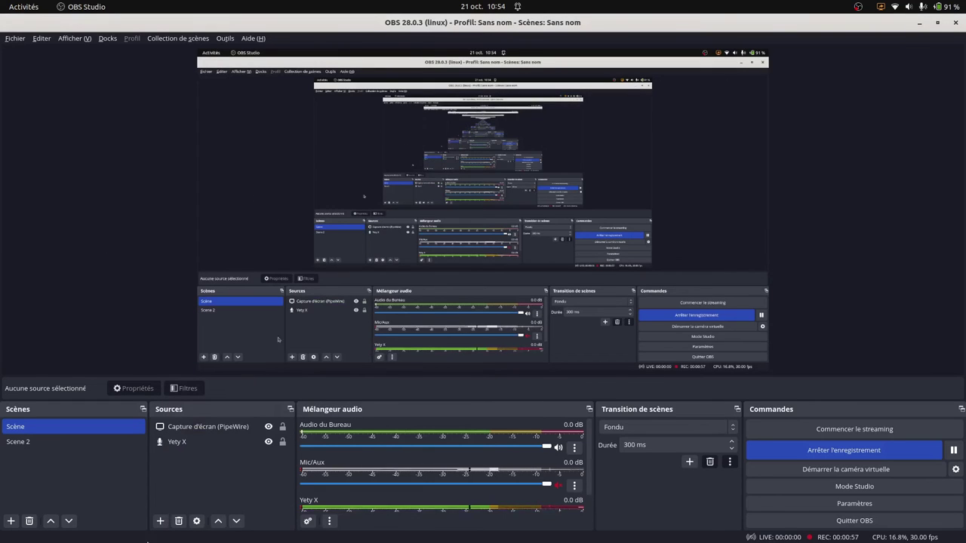
Step: Launch OBS 27.1.3 alongside the running OBS 28.0.3
{"action": "mouse_move", "coordinate": [179, 533]}
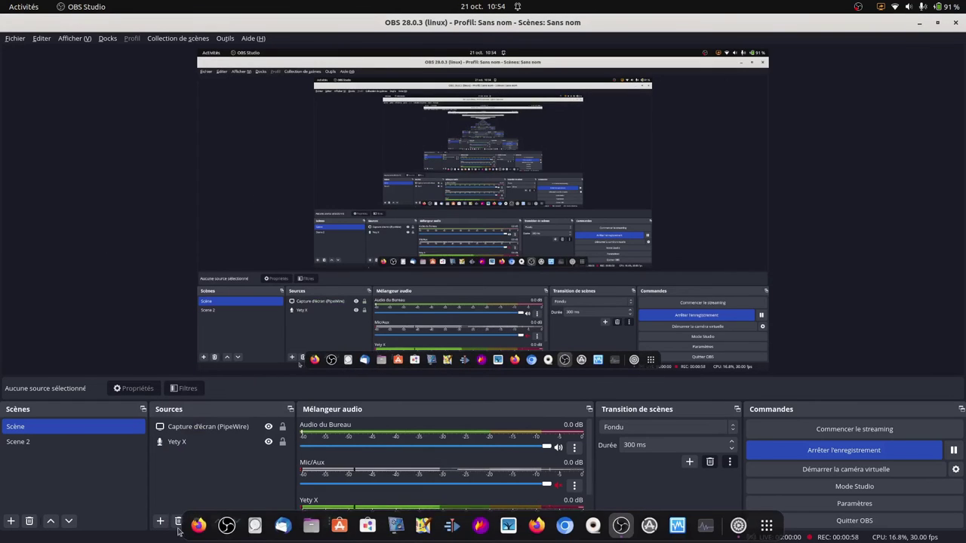
{"action": "left_click", "coordinate": [226, 526]}
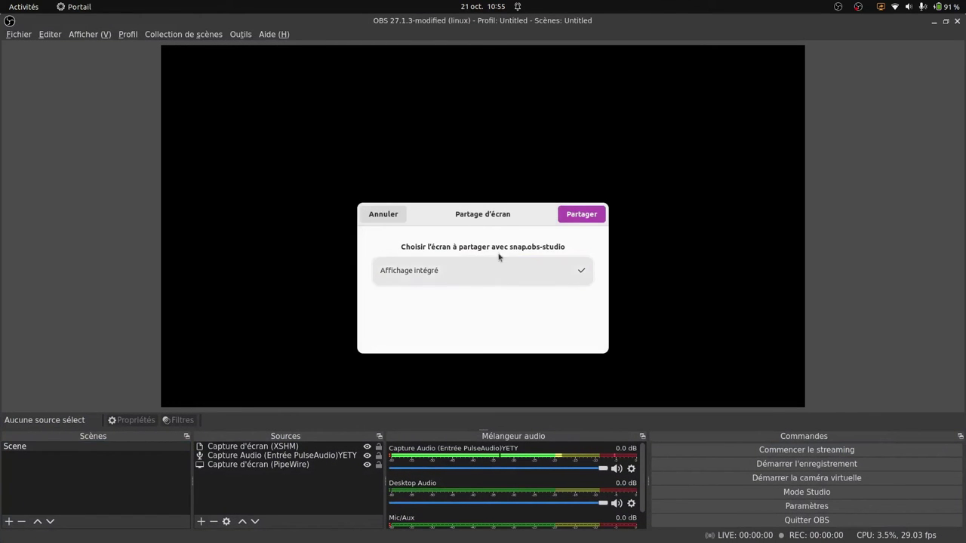
Step: Examine which screen and window capture source types OBS 27.1.3 offers under Wayland, and dismiss the list
{"action": "left_click", "coordinate": [201, 521]}
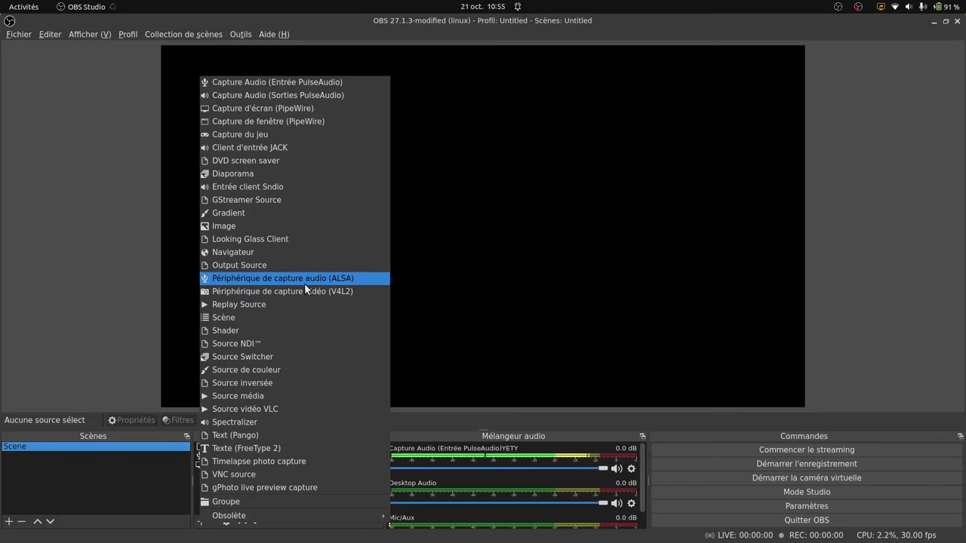
{"action": "left_click", "coordinate": [87, 301]}
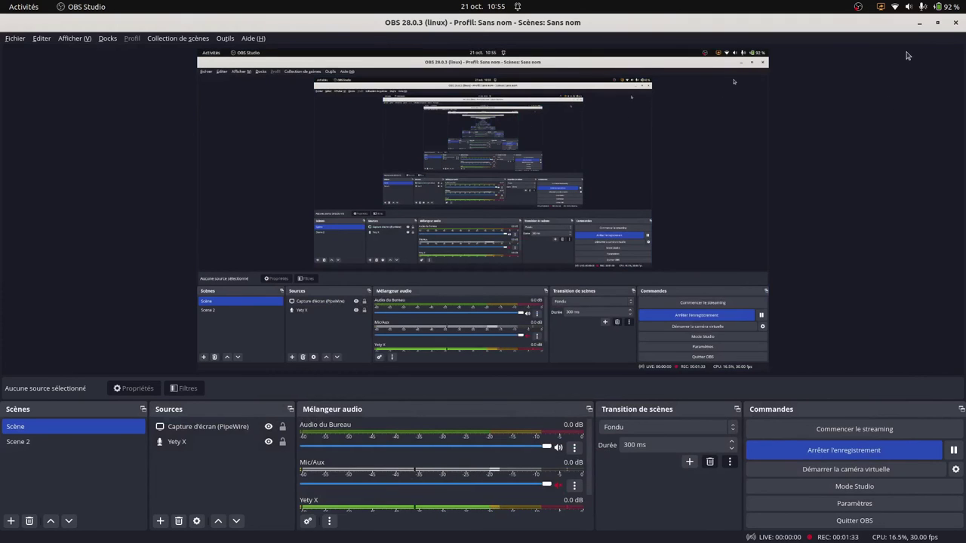
Step: Minimise OBS 28.0.3, play the first slides of the desktop presentation "Lien vers OBS TEST.odp" as a slideshow, and minimise the presentation
{"action": "left_click", "coordinate": [919, 23]}
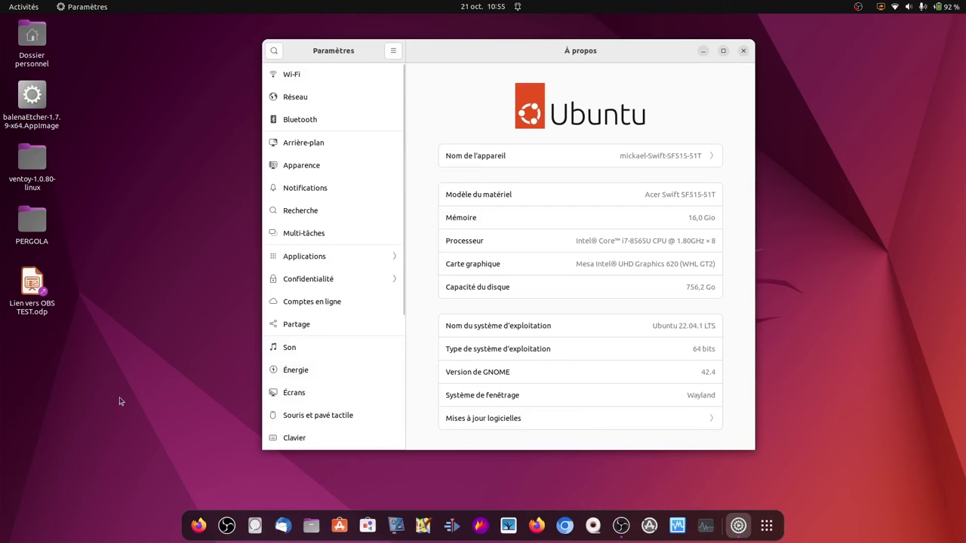
{"action": "double_click", "coordinate": [30, 290]}
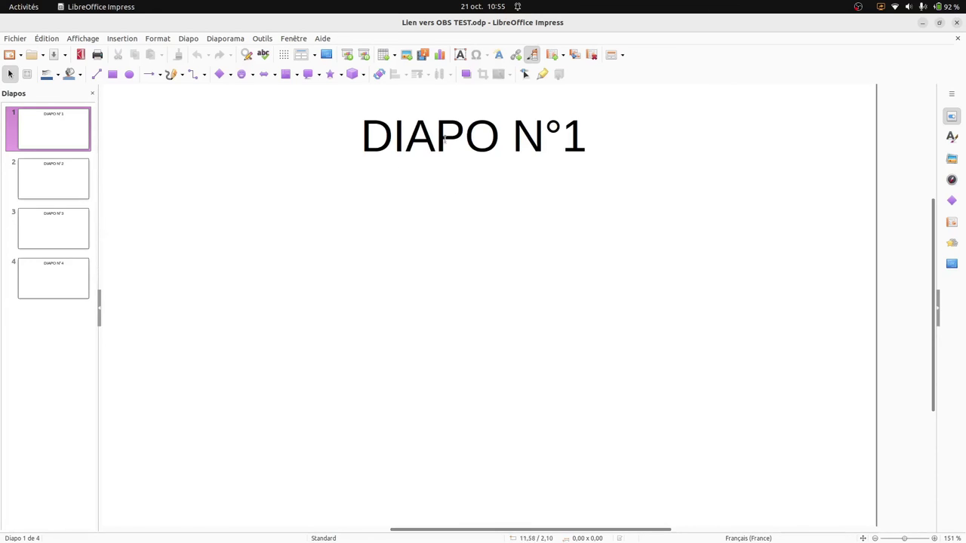
{"action": "left_click", "coordinate": [285, 53]}
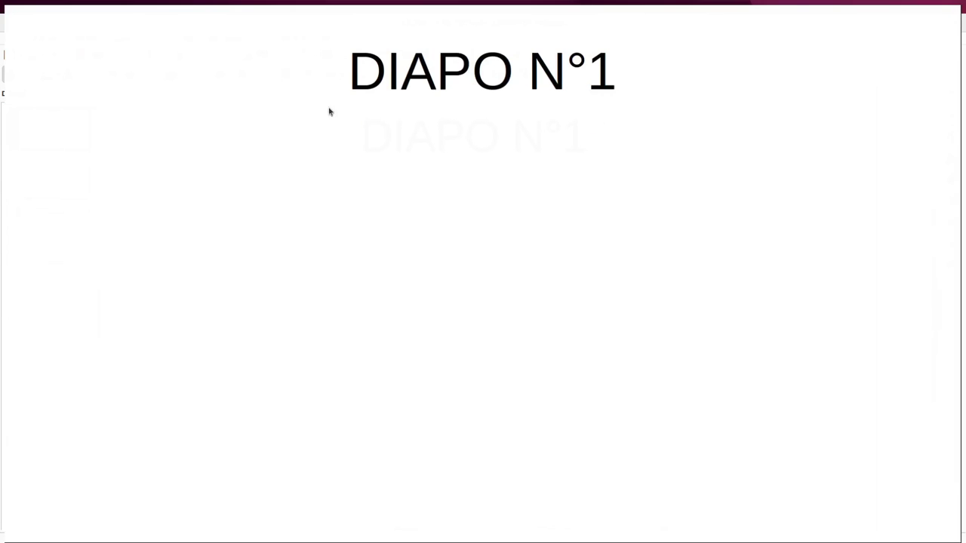
{"action": "left_click", "coordinate": [501, 151]}
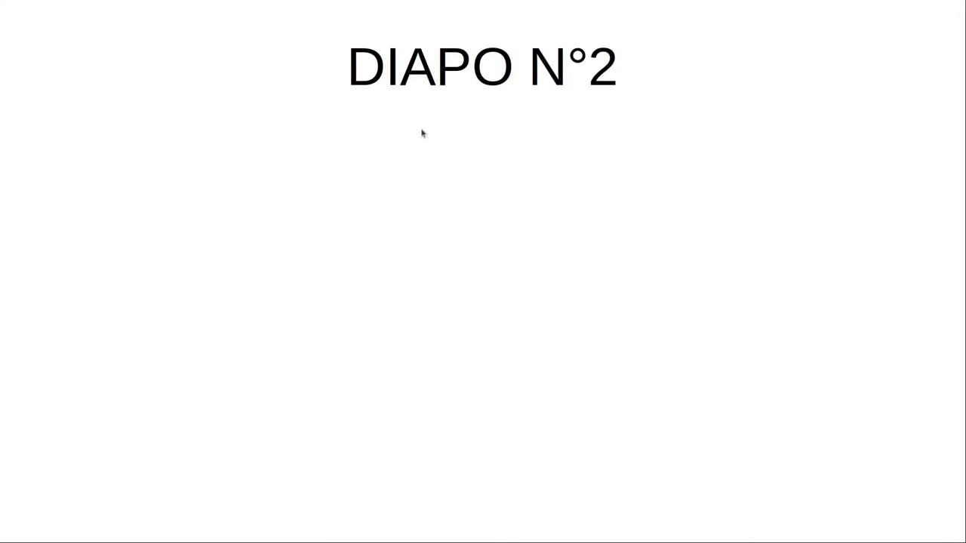
{"action": "left_click", "coordinate": [403, 154]}
{"action": "key", "text": "Escape"}
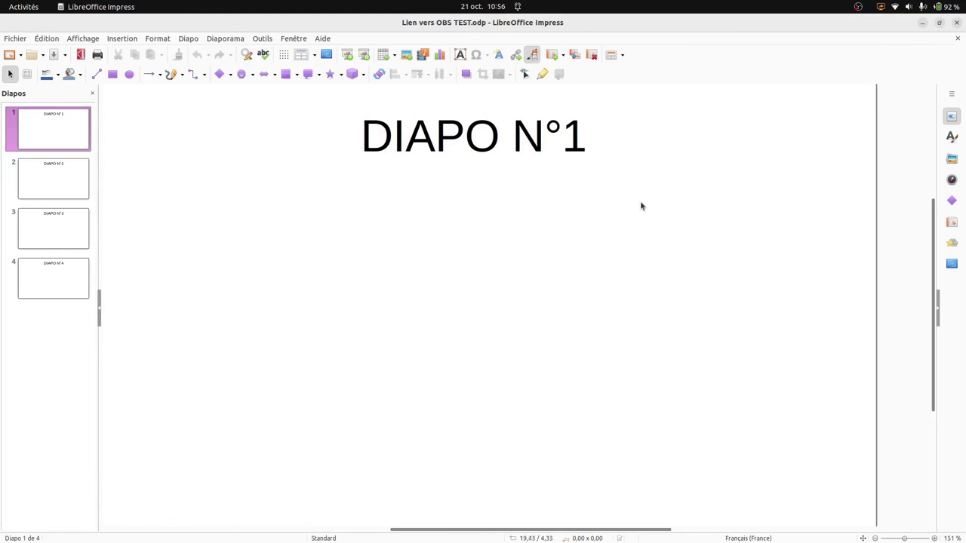
{"action": "left_click", "coordinate": [924, 23]}
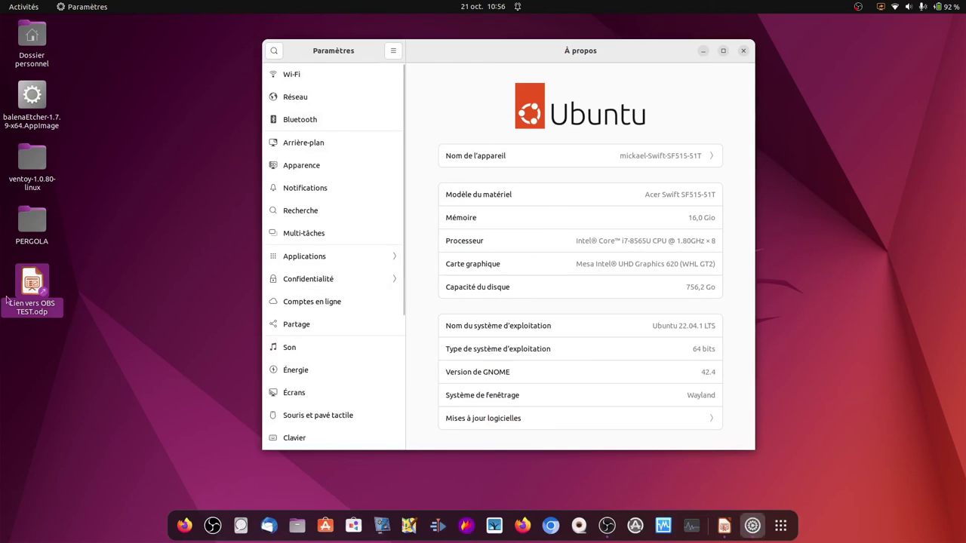
Step: Switch to the "DEMARRAGE UEFI.odp" presentation and view slides 2, 3 and 4 in the editor
{"action": "key", "text": "alt+Tab"}
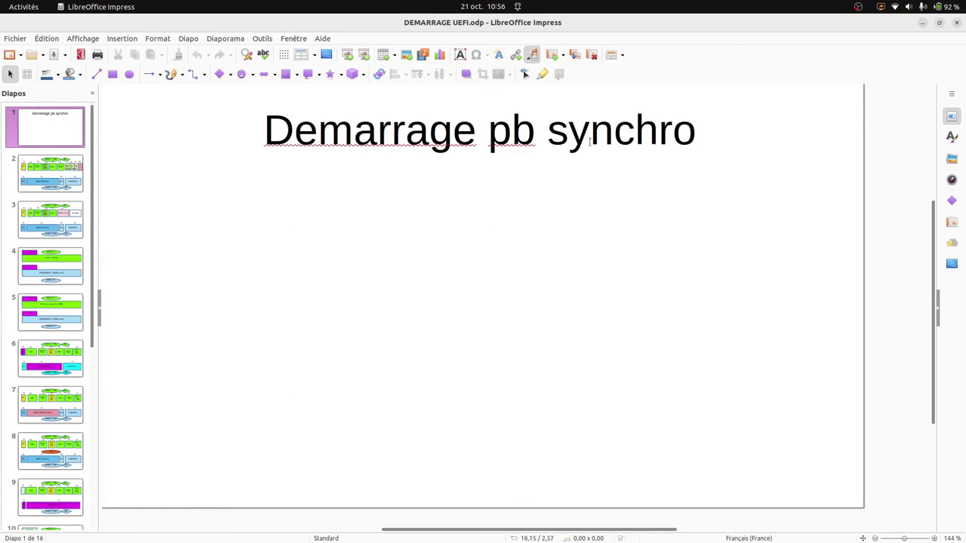
{"action": "left_click", "coordinate": [57, 176]}
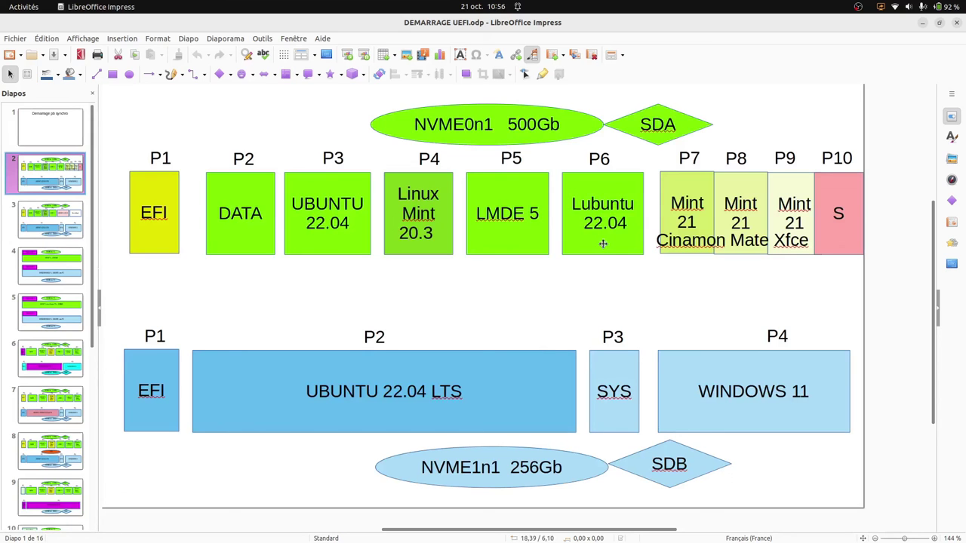
{"action": "left_click", "coordinate": [38, 234]}
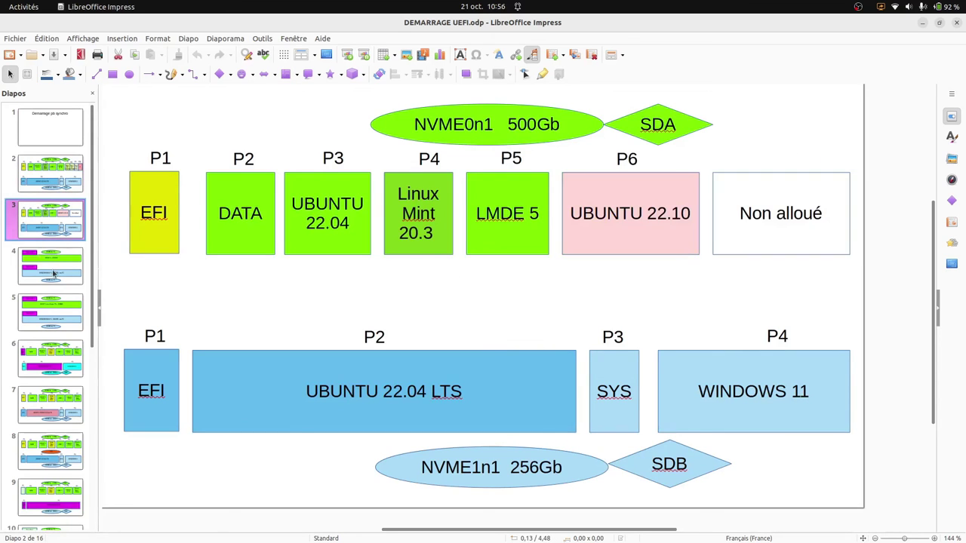
{"action": "left_click", "coordinate": [52, 274]}
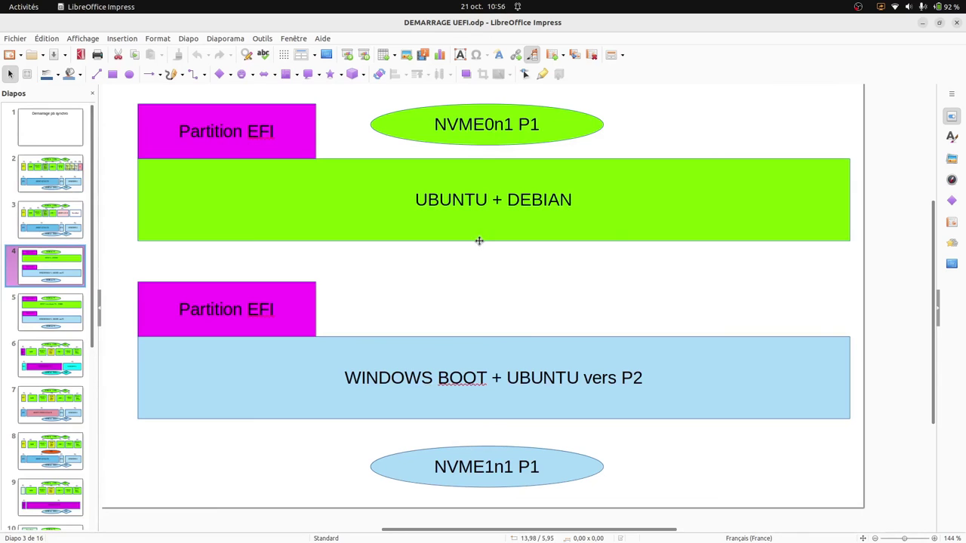
Step: Close the "DEMARRAGE UEFI.odp" presentation and the DATA folder window, and minimise the system settings to clear the desktop
{"action": "left_click", "coordinate": [957, 25]}
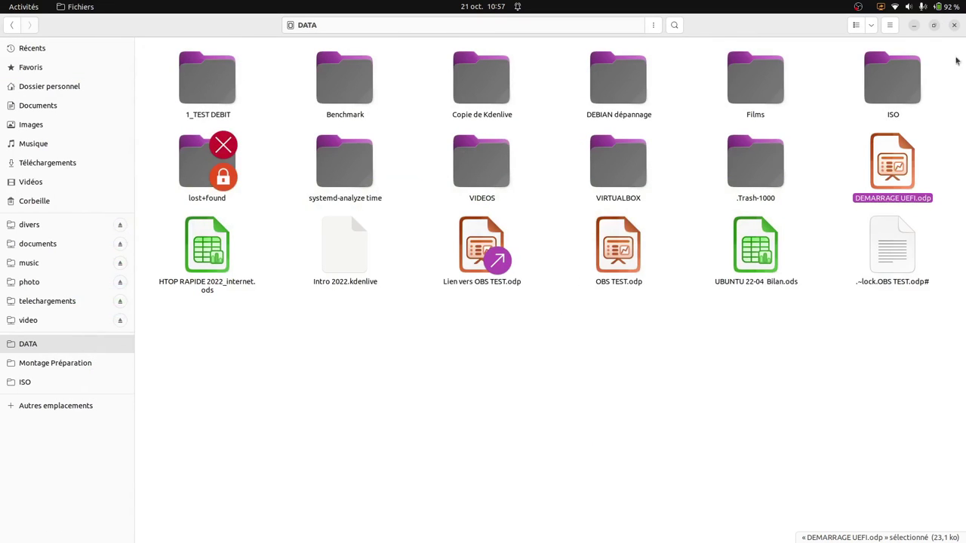
{"action": "left_click", "coordinate": [954, 25]}
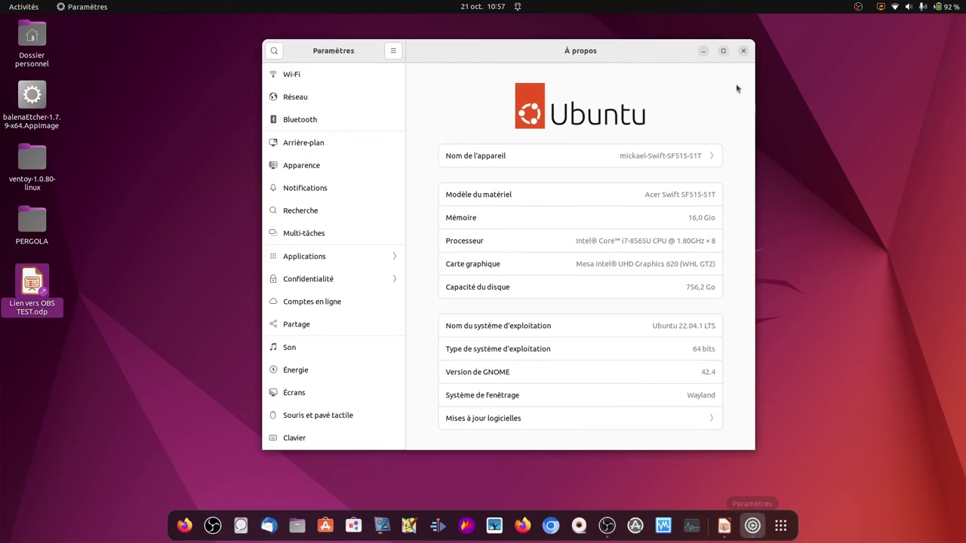
{"action": "left_click", "coordinate": [702, 50]}
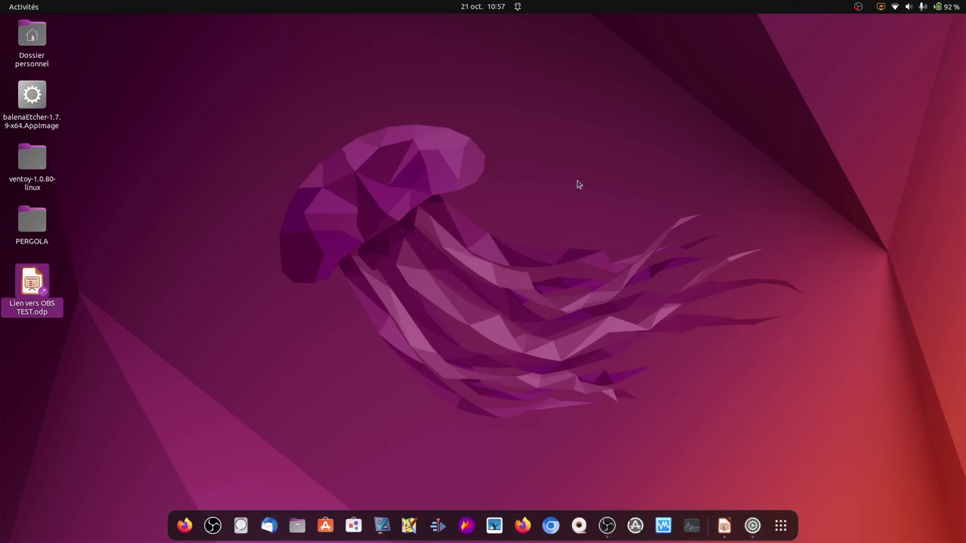